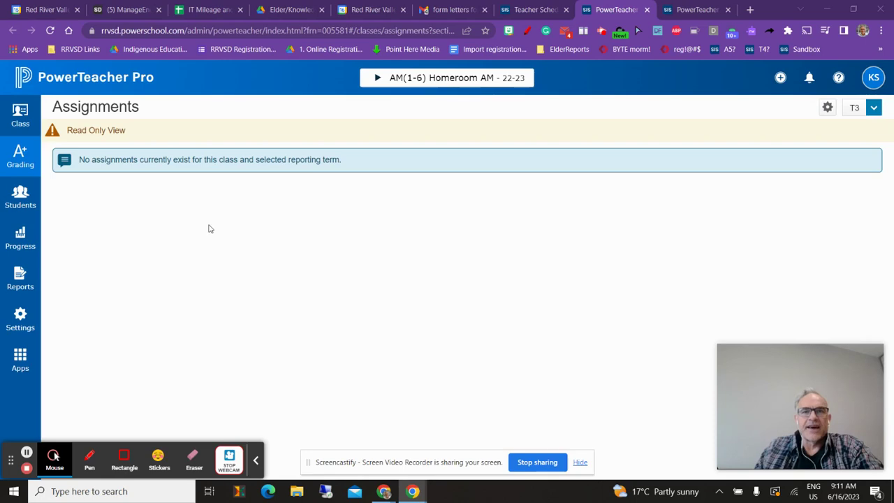
# - Open the standards grades, switch to class LUN(1-6) English Language Arts - Grade 7, and show the second page of T3 standards
pyautogui.click(21, 160)
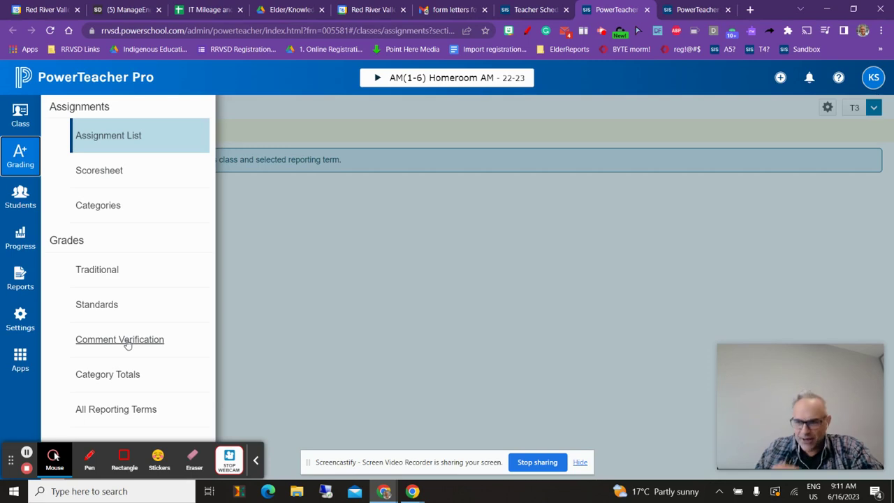
pyautogui.click(114, 307)
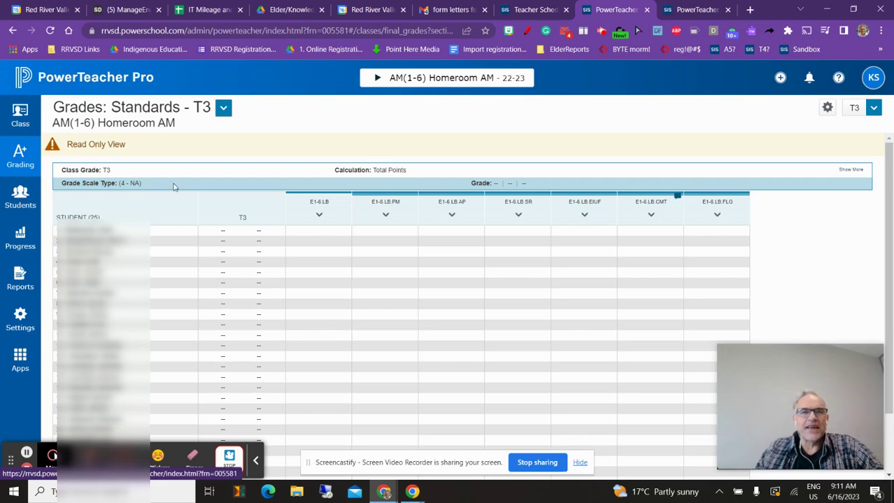
pyautogui.click(391, 80)
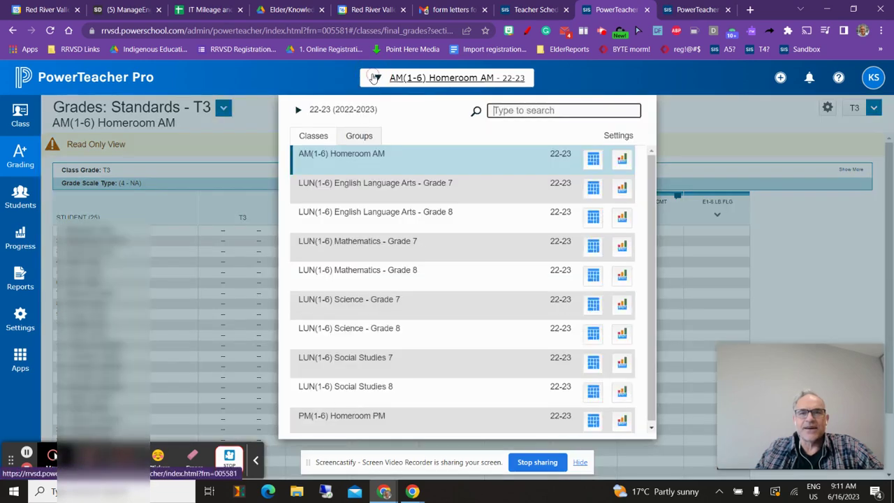
pyautogui.click(380, 184)
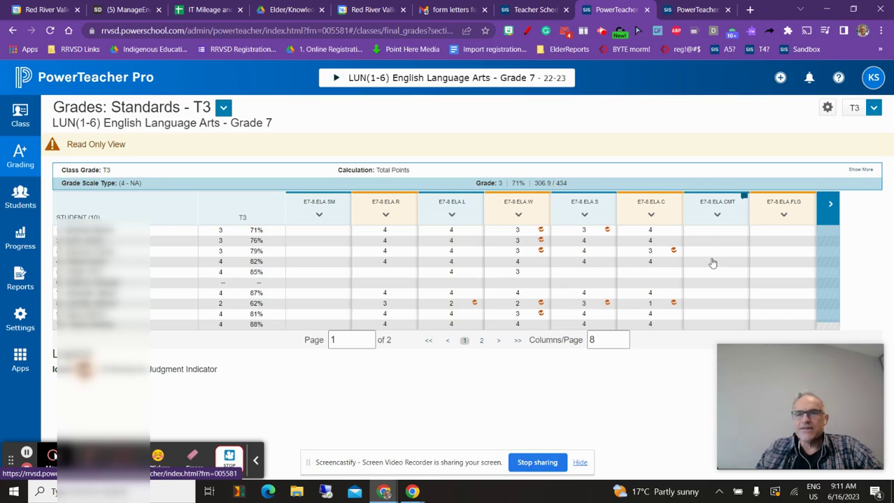
pyautogui.click(832, 208)
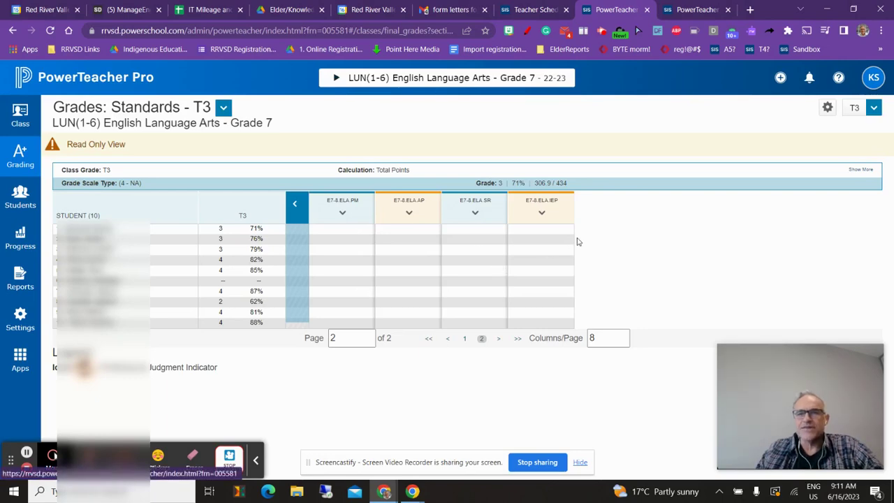
# - Switch the Grade 7 English Language Arts standards grades to term T2 and view both pages of standards columns
pyautogui.click(873, 109)
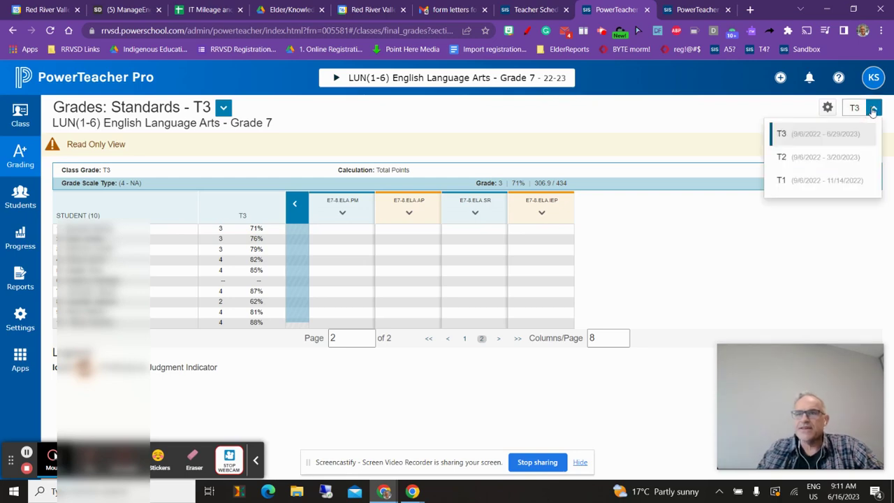
pyautogui.click(826, 159)
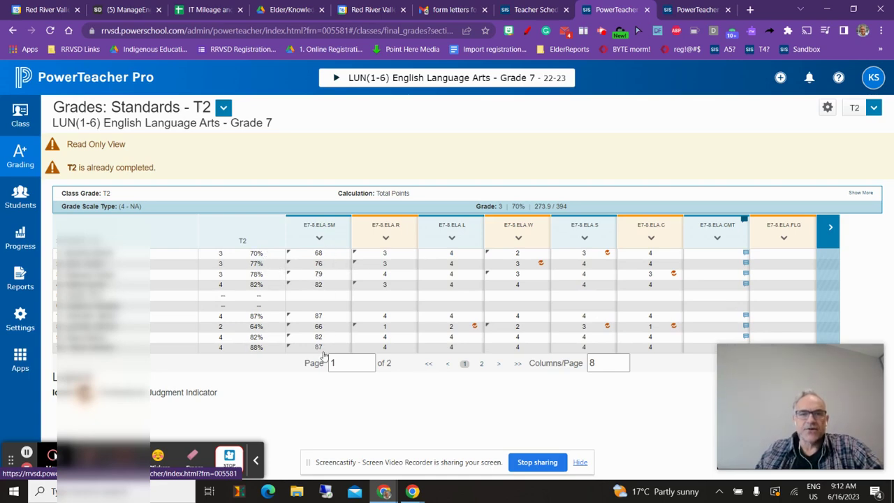
pyautogui.click(830, 230)
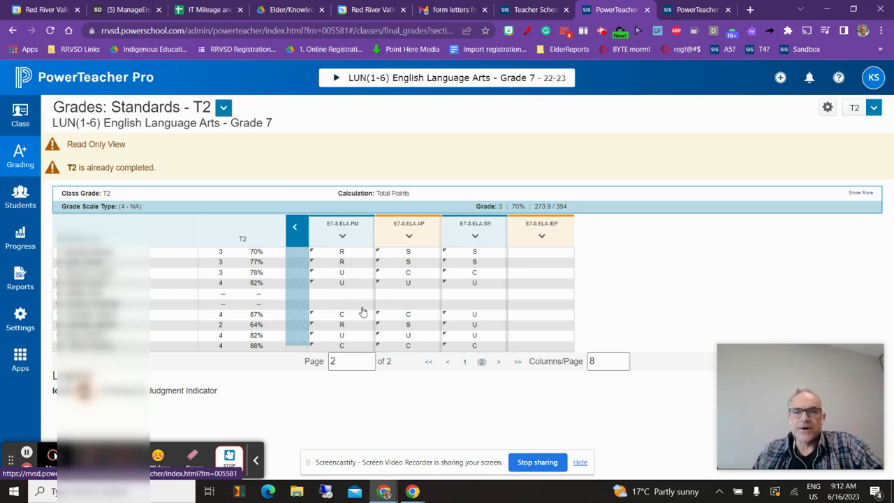
# - Switch the Grade 7 English Language Arts standards grades to term T1 and go on to the second page of standards
pyautogui.click(873, 107)
pyautogui.click(808, 181)
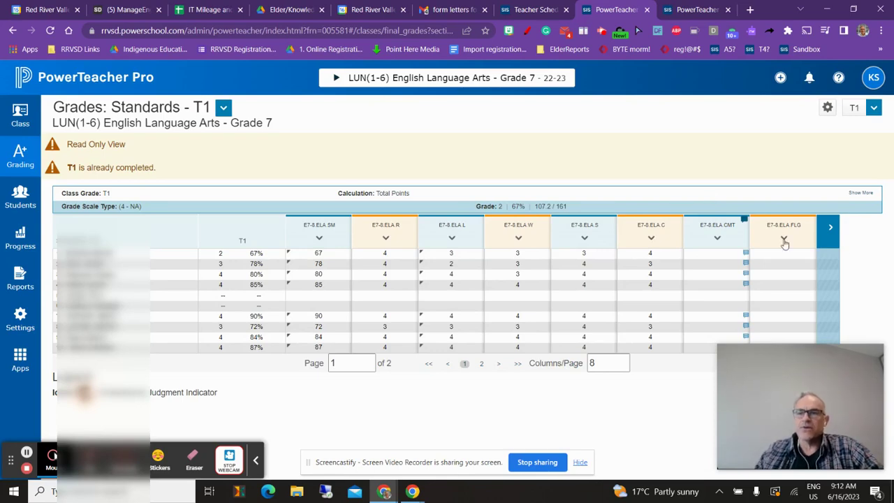
pyautogui.click(835, 233)
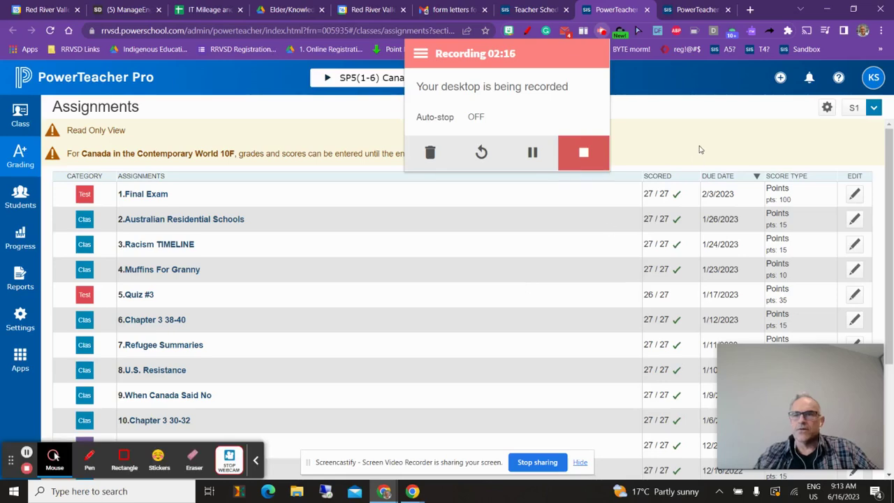
# - Open the standards grades for Canada in the Contemporary World 10F and look through the S1 grades and standards columns of all students
pyautogui.click(702, 147)
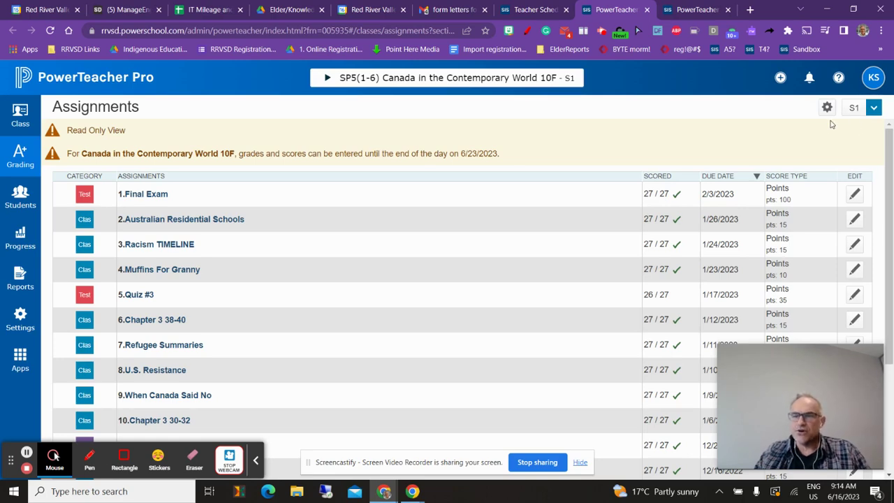
pyautogui.click(873, 110)
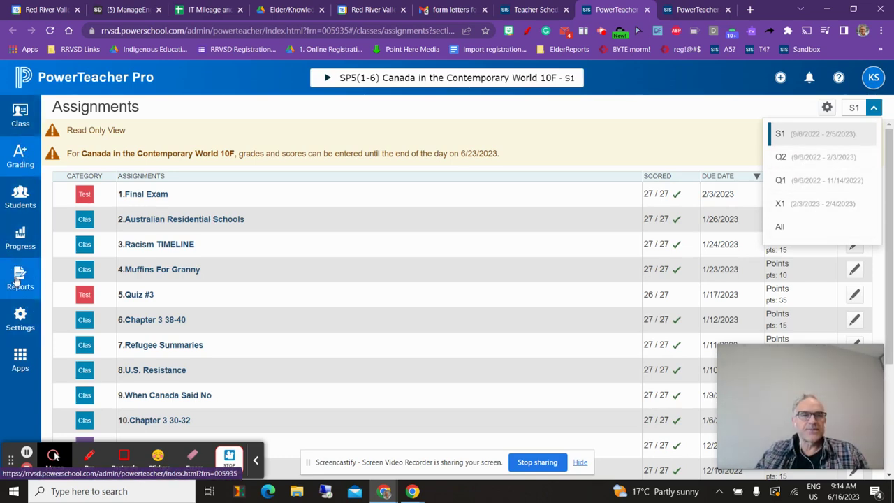
pyautogui.click(21, 157)
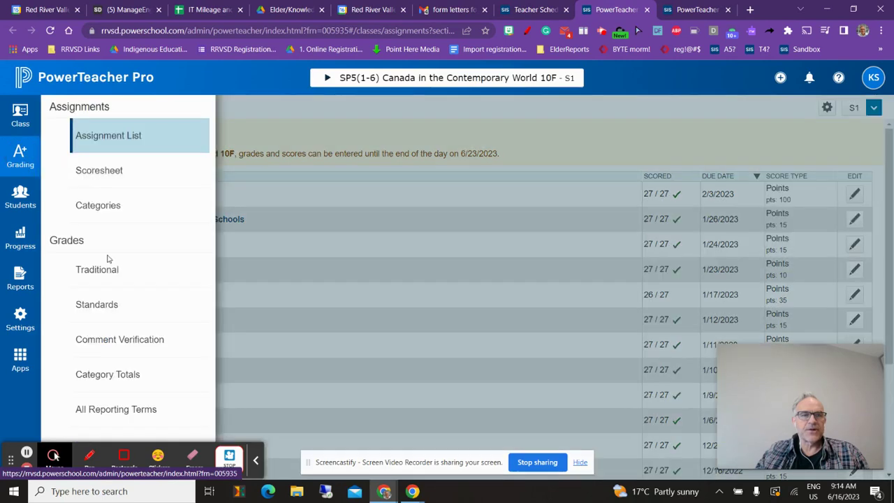
pyautogui.click(105, 316)
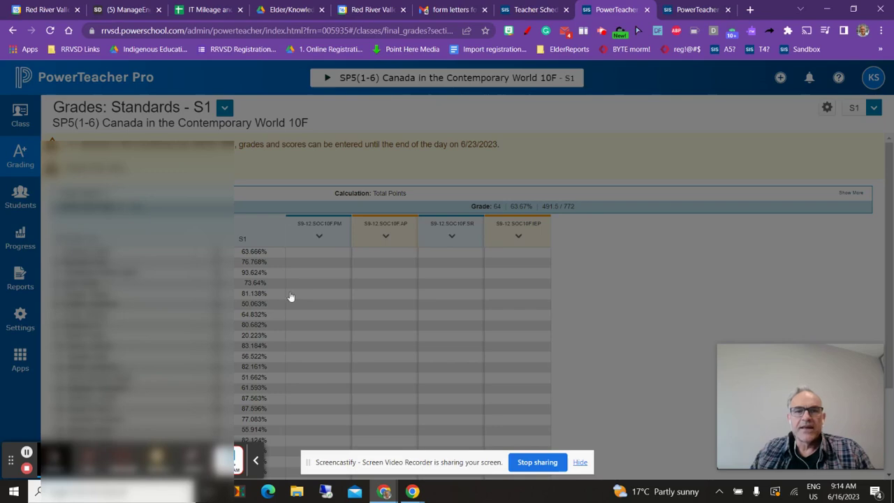
pyautogui.scroll(-1, 316, 292)
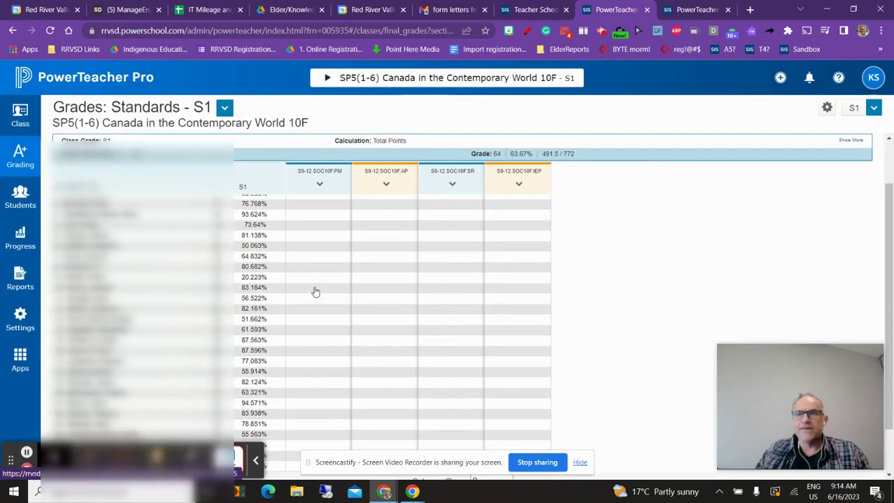
pyautogui.scroll(1, 315, 292)
pyautogui.scroll(-1, 238, 300)
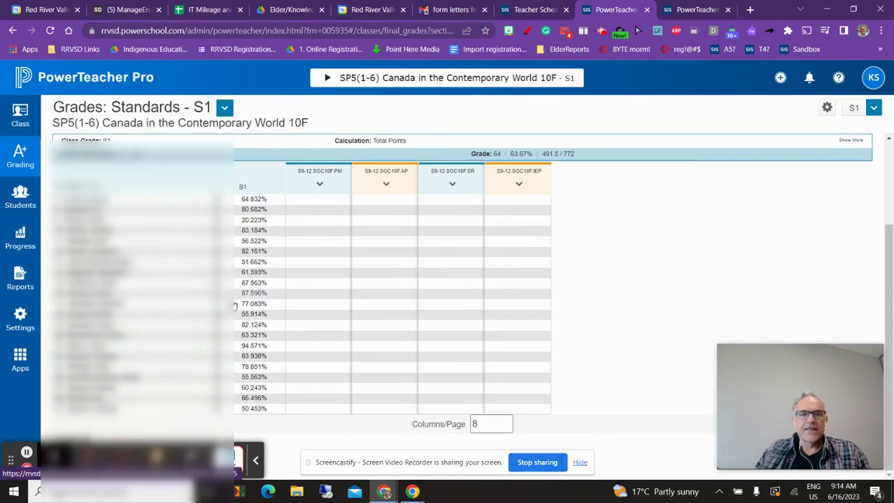
pyautogui.scroll(1, 236, 295)
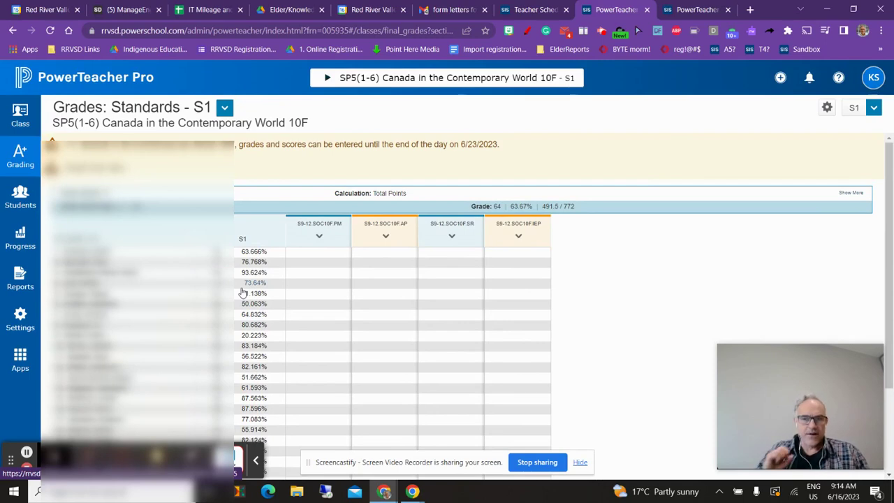
pyautogui.scroll(-2, 252, 290)
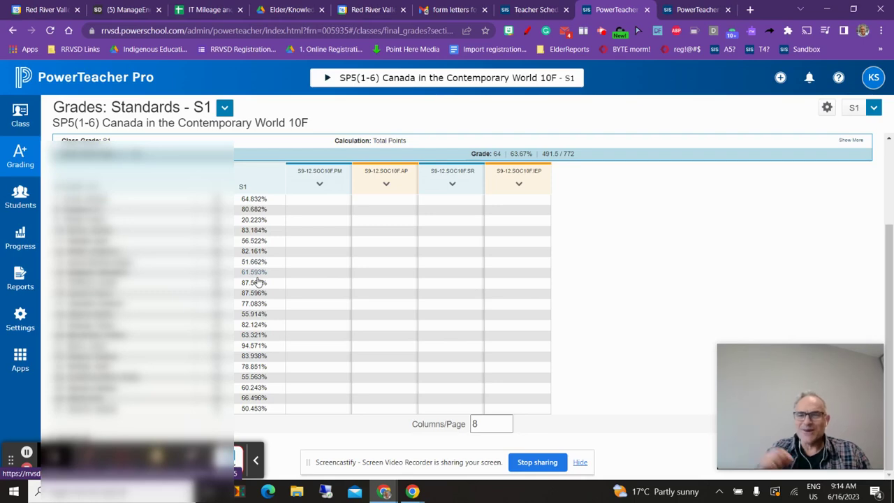
pyautogui.scroll(1, 256, 270)
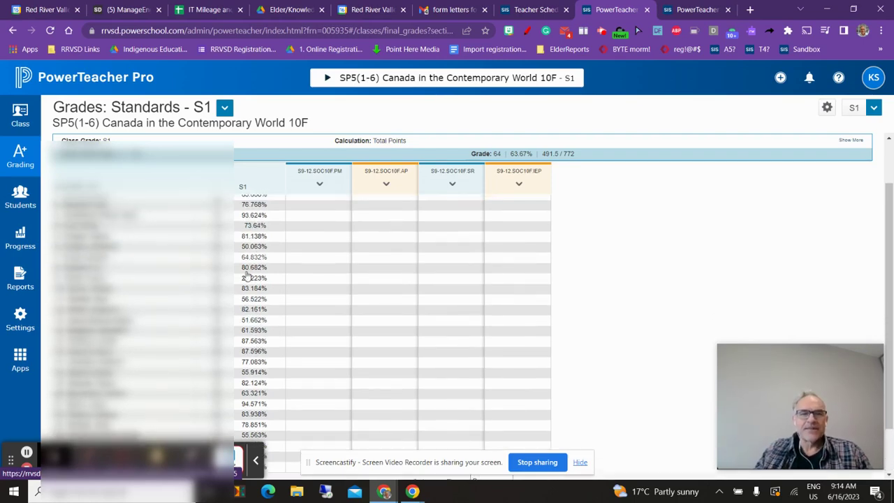
# - Switch the Canada in the Contemporary World 10F standards grades to term Q2 and review all student rows
pyautogui.click(874, 108)
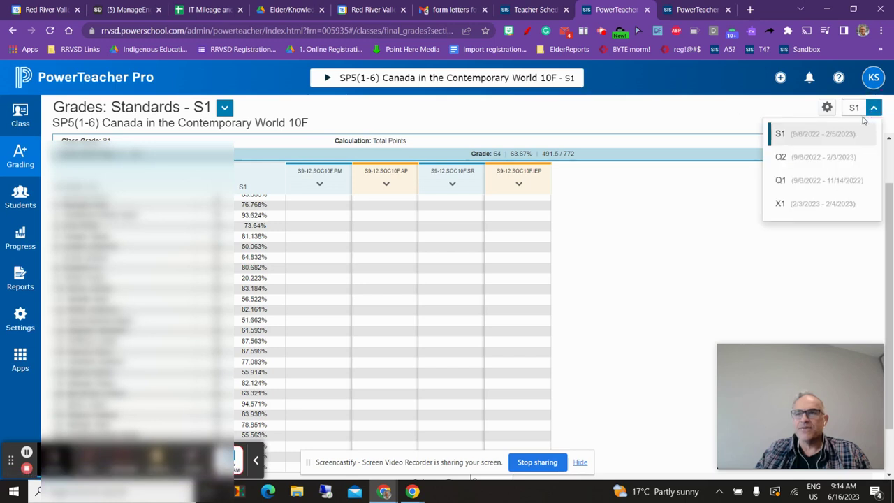
pyautogui.click(823, 163)
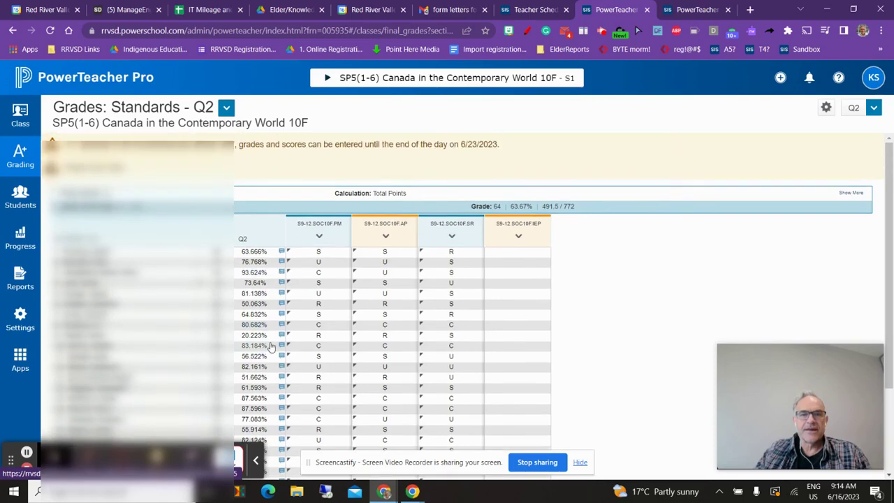
pyautogui.scroll(-3, 272, 343)
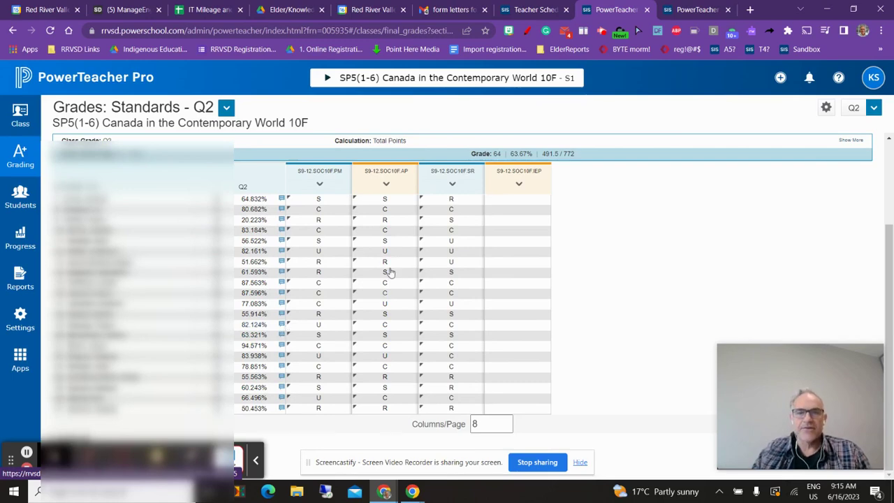
pyautogui.scroll(5, 435, 283)
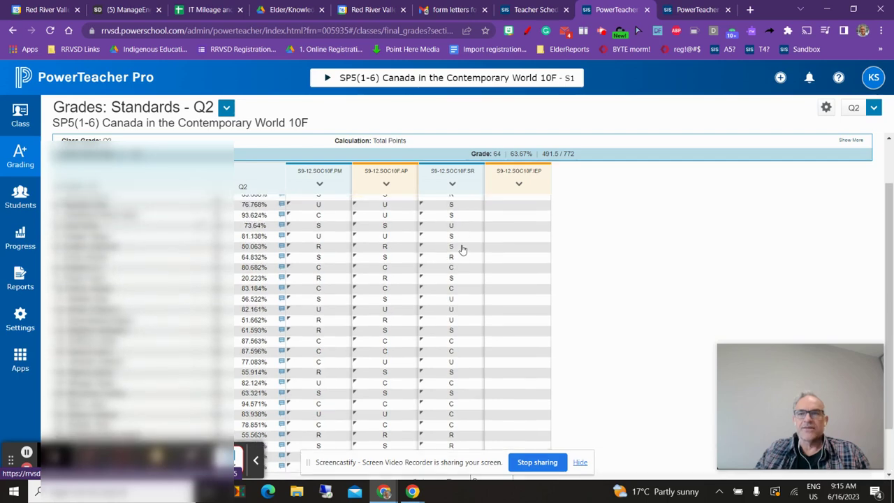
pyautogui.scroll(-1, 401, 272)
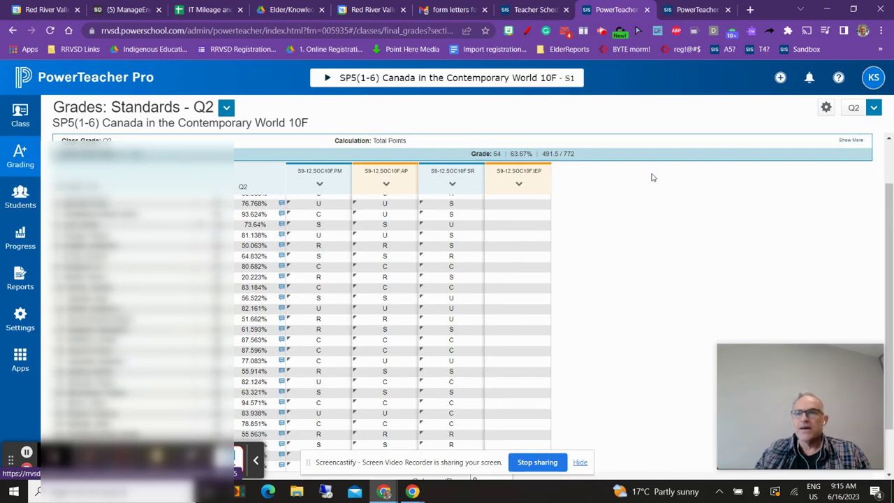
# - Switch the Canada in the Contemporary World 10F standards grades to term Q1 and review the student rows
pyautogui.click(874, 110)
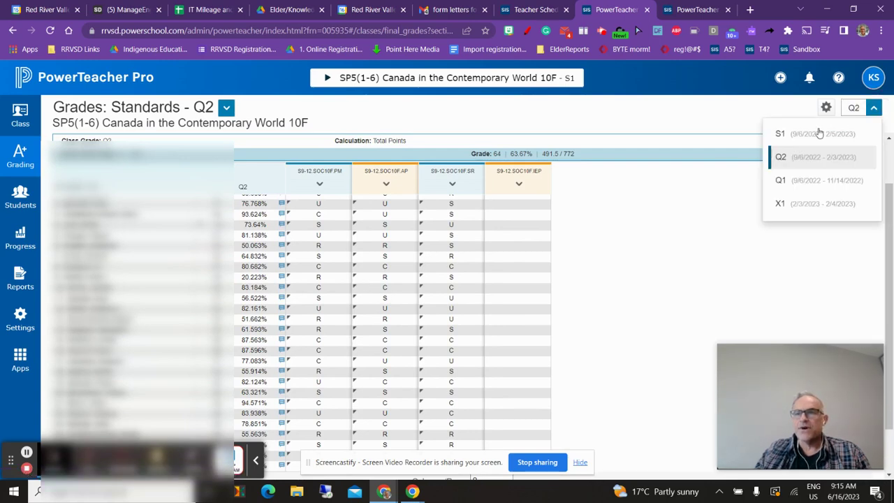
pyautogui.click(800, 176)
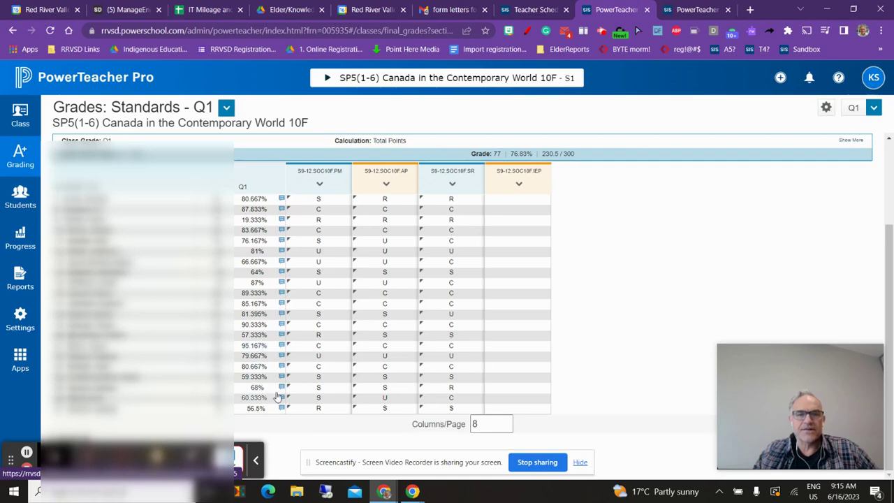
pyautogui.scroll(1, 308, 357)
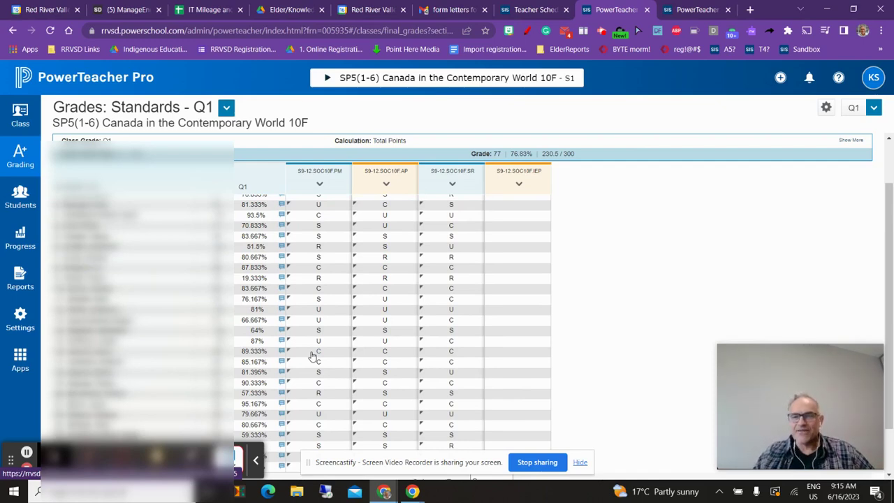
pyautogui.scroll(3, 328, 339)
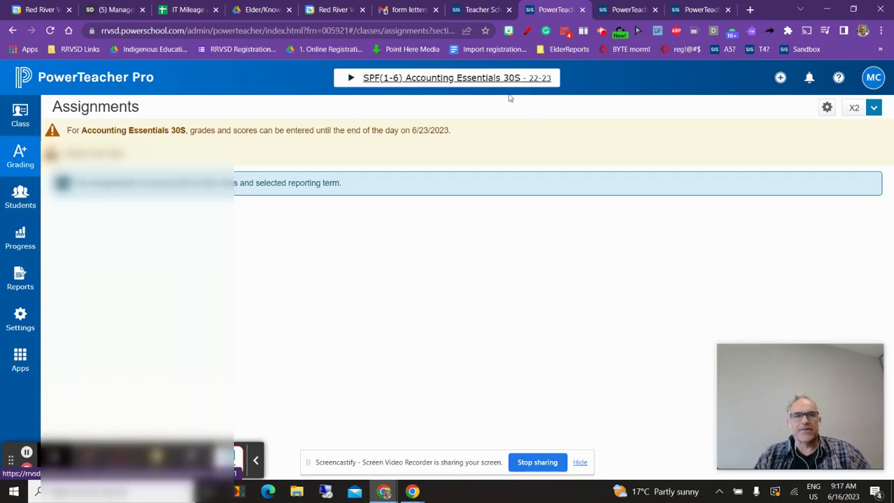
# - Open the standards grades for the SPF(1-6) Accounting Essentials 30S class
pyautogui.click(28, 160)
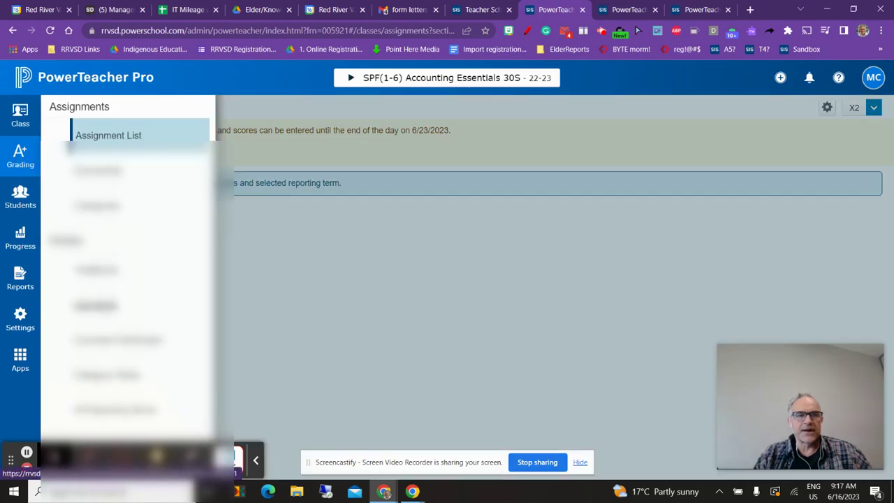
pyautogui.click(96, 304)
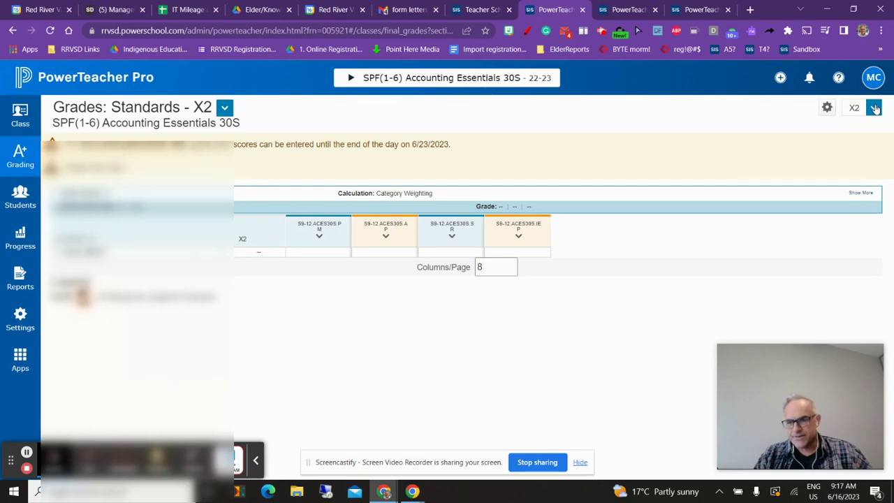
# - Select the student's X2 grade and expand the class grade details to show the table with the value and flags columns
pyautogui.click(258, 254)
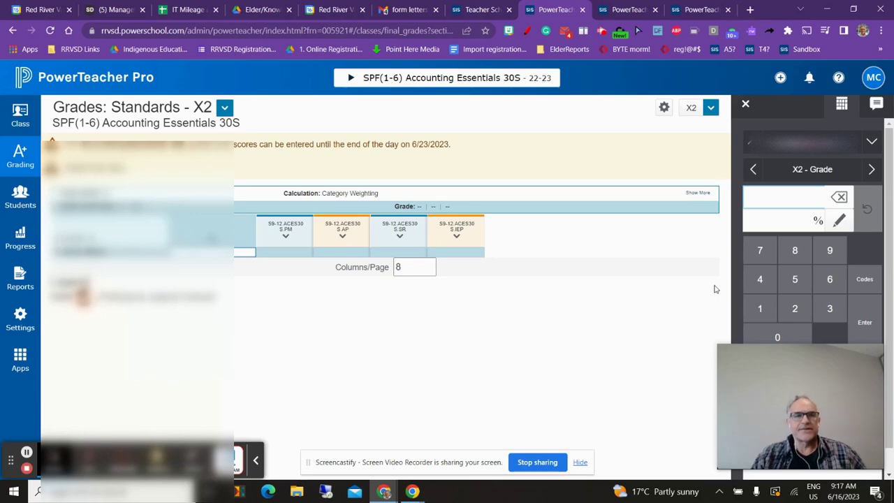
pyautogui.click(701, 195)
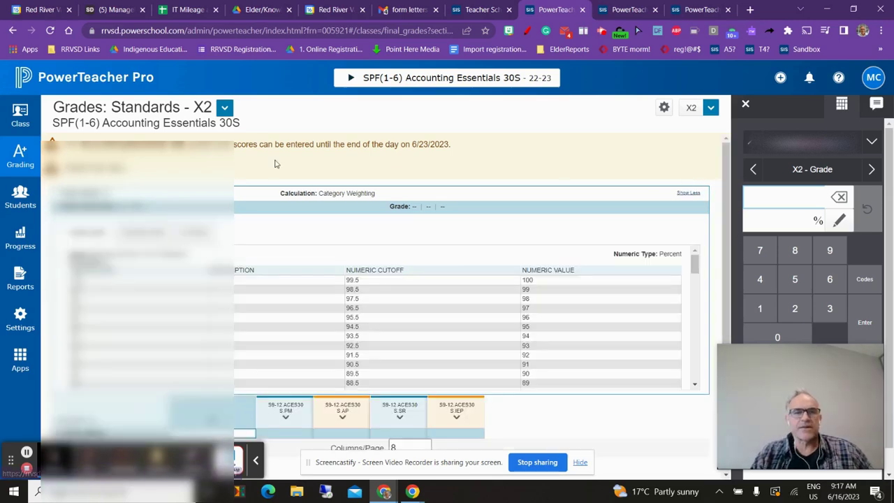
pyautogui.click(145, 233)
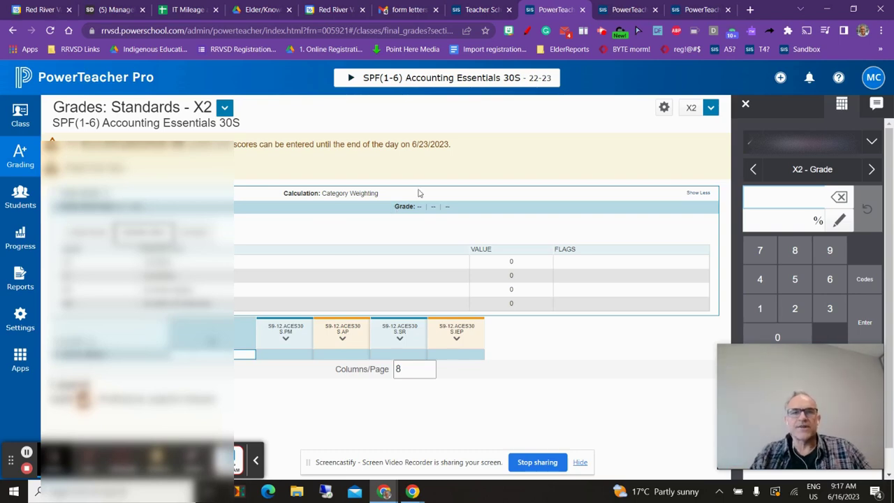
# - Switch the Accounting Essentials 30S standards grades to term Q1
pyautogui.click(711, 108)
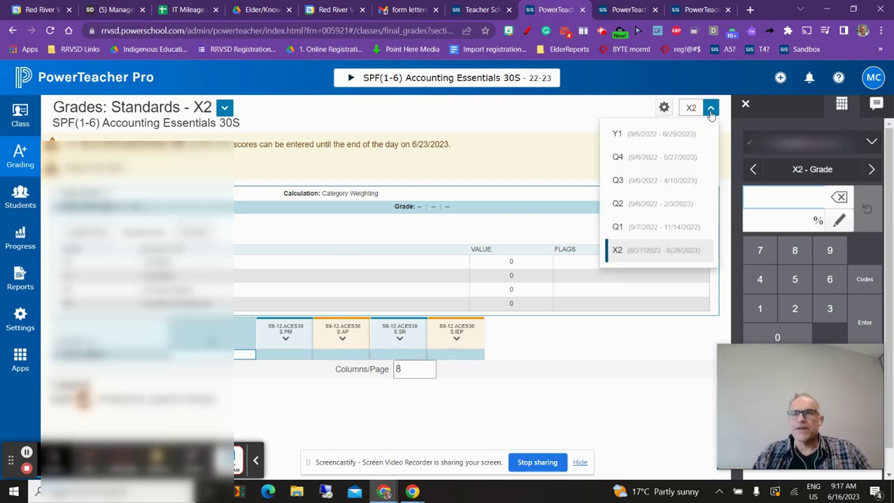
pyautogui.click(649, 226)
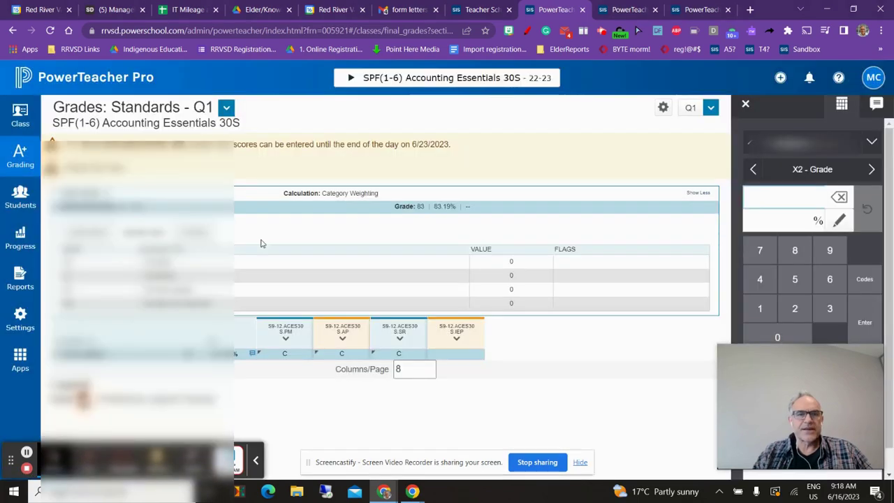
# - Reload the Accounting Essentials 30S standards grades for Q1 and collapse the expanded class grade details
pyautogui.click(21, 168)
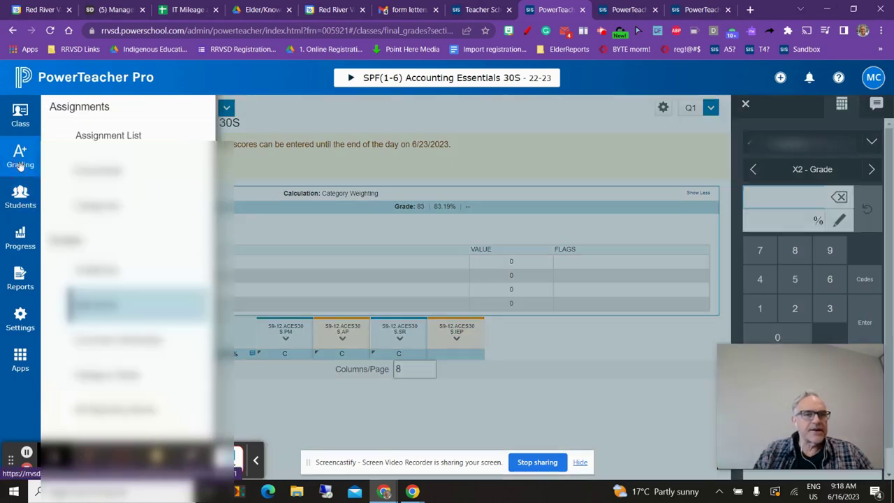
pyautogui.click(97, 305)
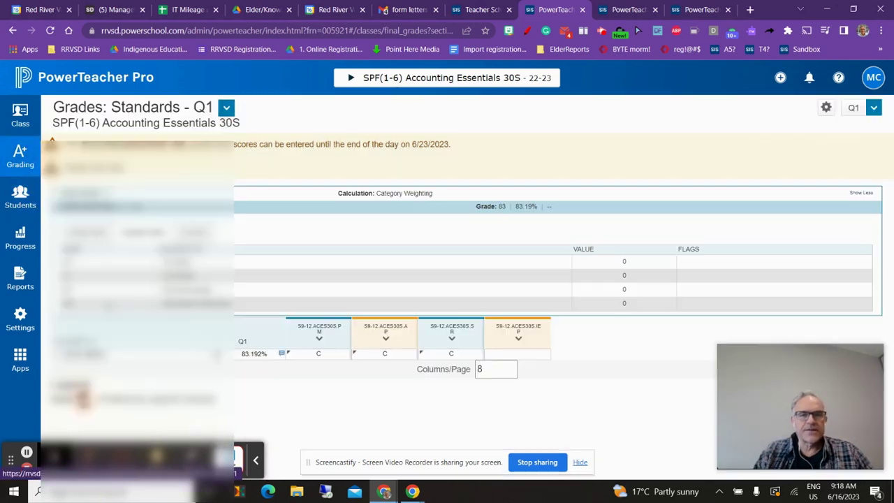
pyautogui.click(860, 193)
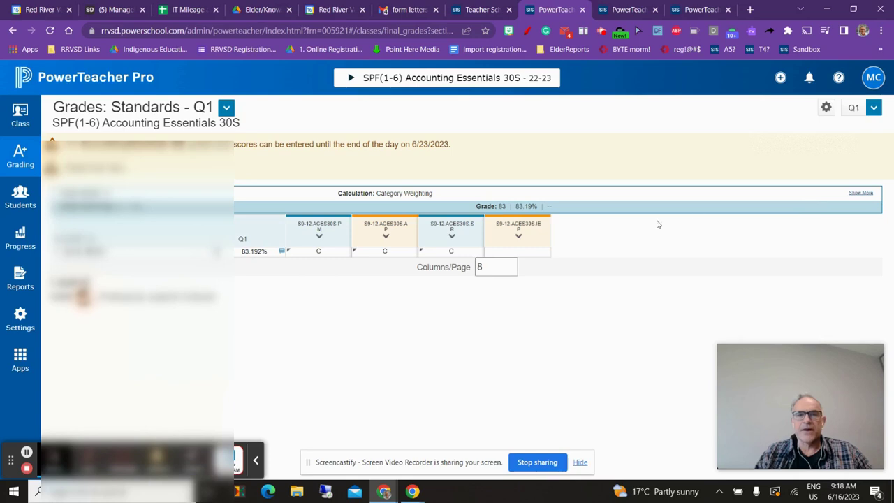
# - Review the Accounting Essentials 30S standards marks term by term, switching through Q2 and Q3 to Q4
pyautogui.click(874, 108)
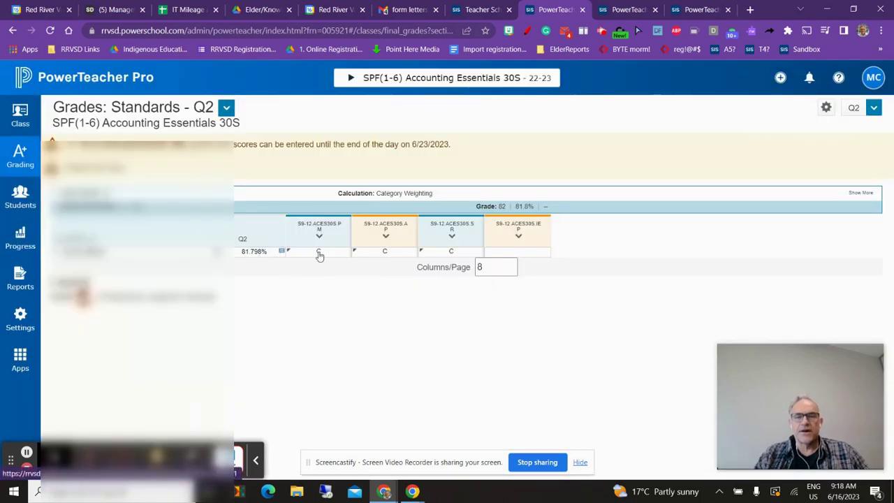
pyautogui.click(874, 107)
pyautogui.click(810, 181)
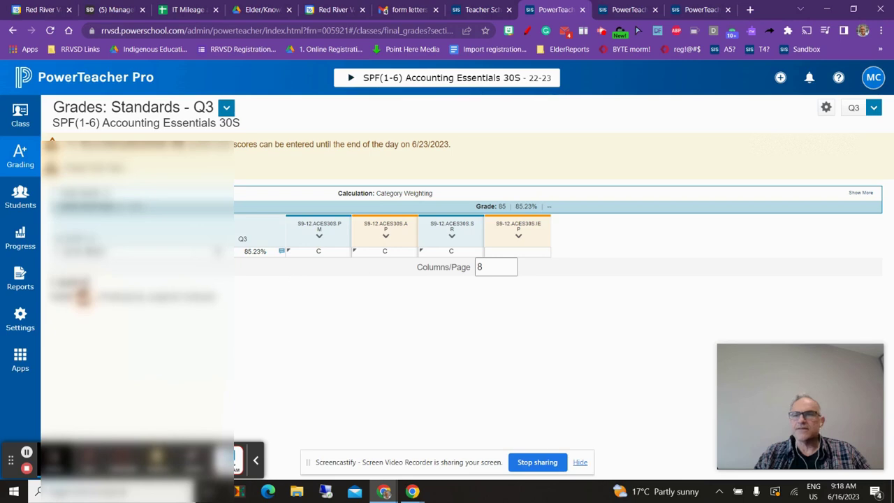
pyautogui.click(874, 109)
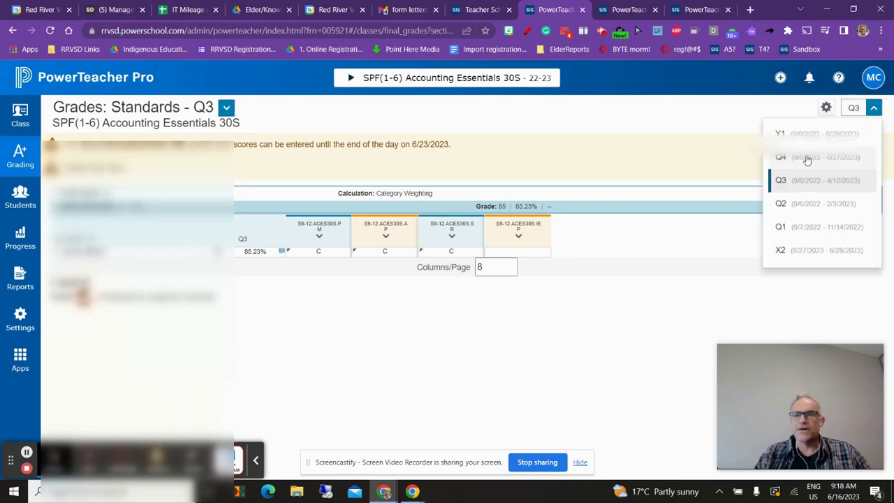
pyautogui.click(805, 157)
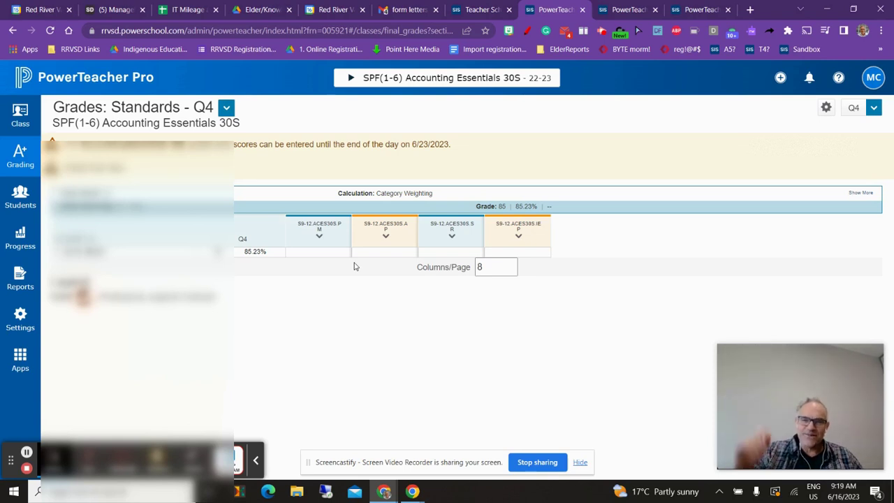
pyautogui.click(545, 458)
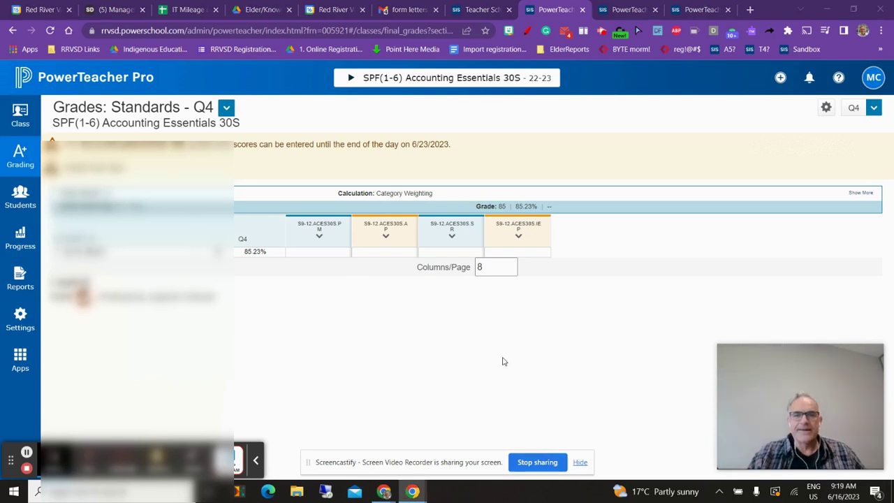